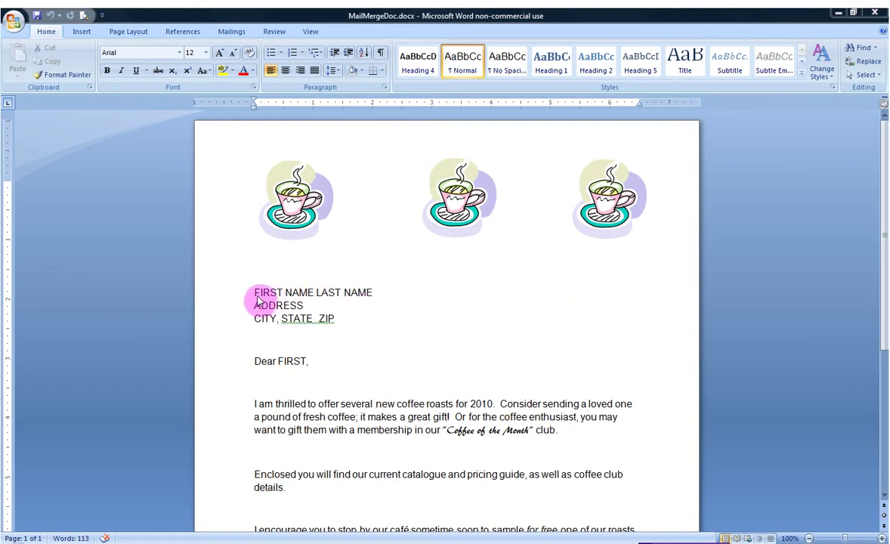
# Select the FIRST NAME and LAST NAME placeholders, then move to the blank line below
pyautogui.click(254, 291)
pyautogui.moveTo(313, 291); pyautogui.dragTo(245, 295)
pyautogui.moveTo(373, 291); pyautogui.dragTo(327, 292)
pyautogui.click(425, 340)
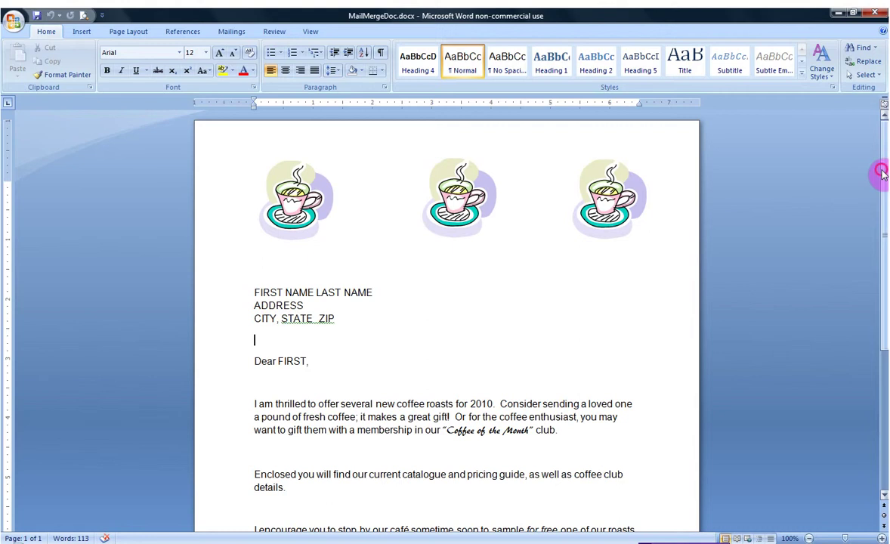
pyautogui.moveTo(881, 173)
pyautogui.mouseDown()
pyautogui.moveTo(884, 261)
pyautogui.moveTo(883, 121)
pyautogui.mouseUp()
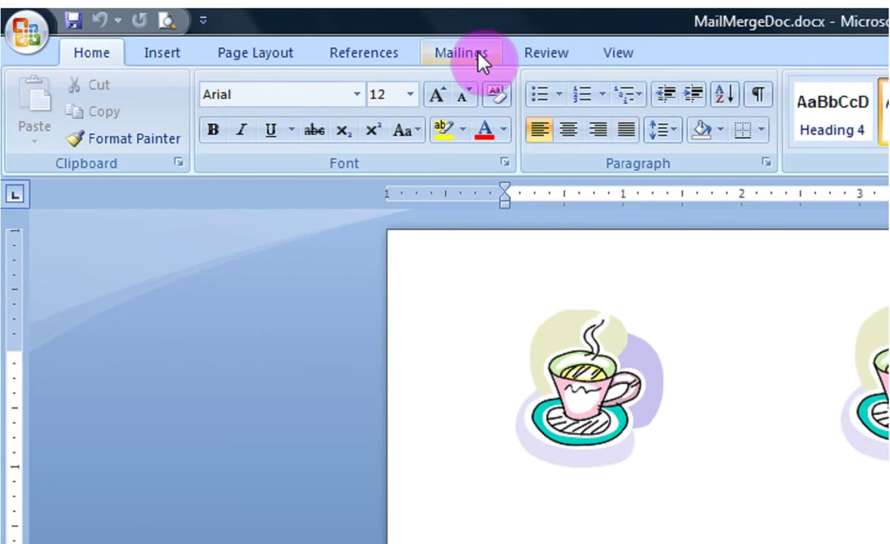
# Start a Letters mail merge and bring up the recipient list choices
pyautogui.click(478, 60)
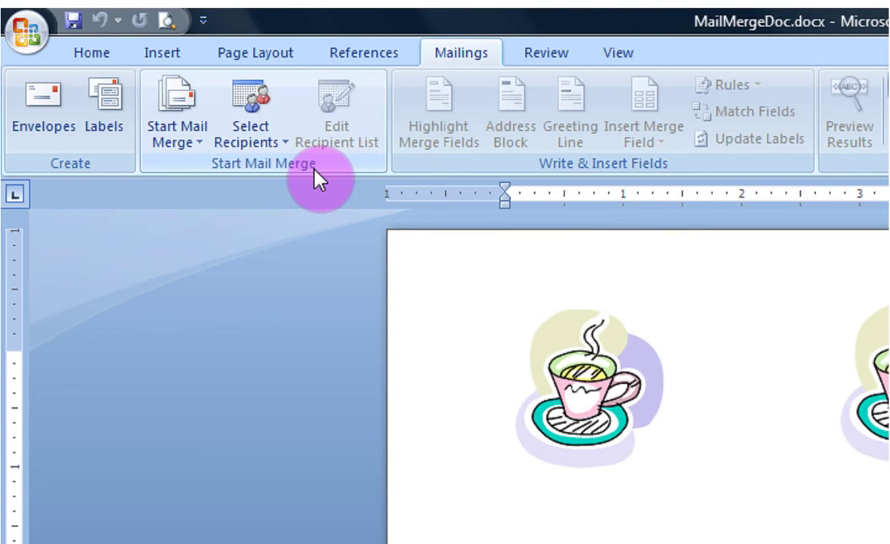
pyautogui.click(199, 147)
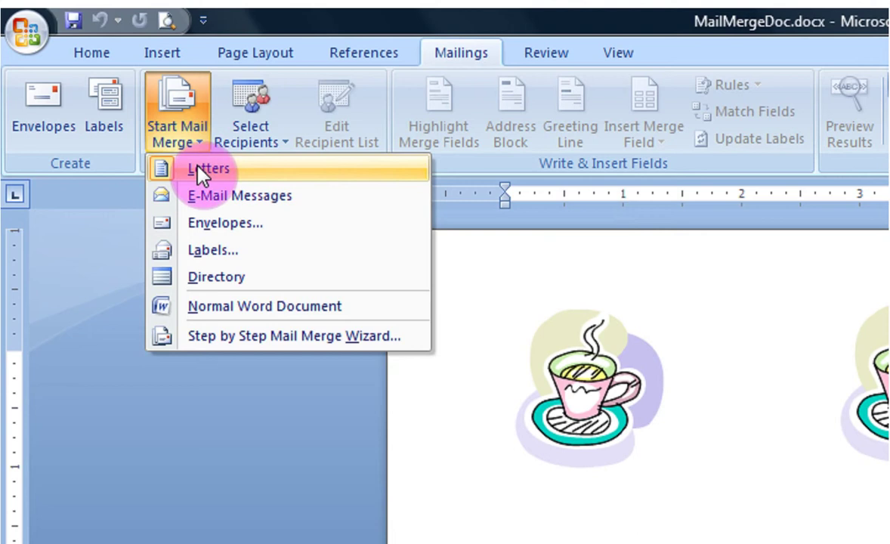
pyautogui.click(199, 173)
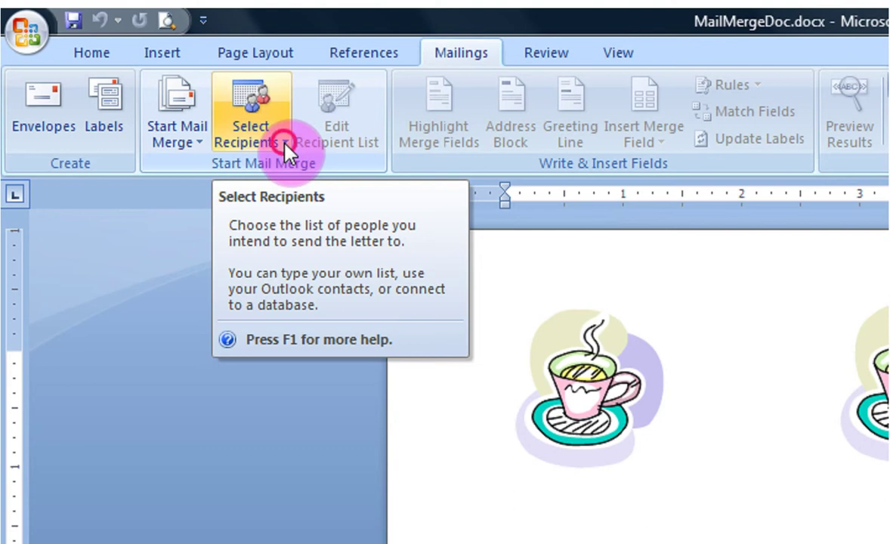
pyautogui.click(285, 145)
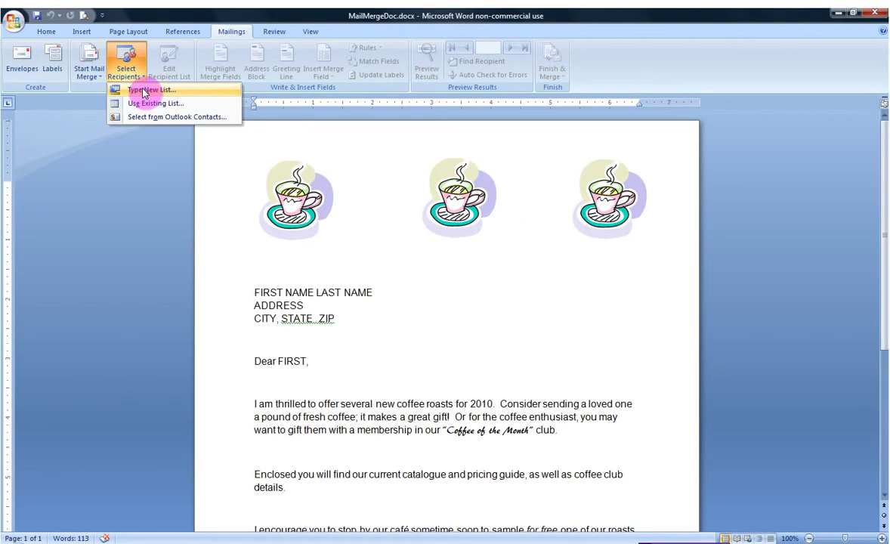
pyautogui.click(145, 91)
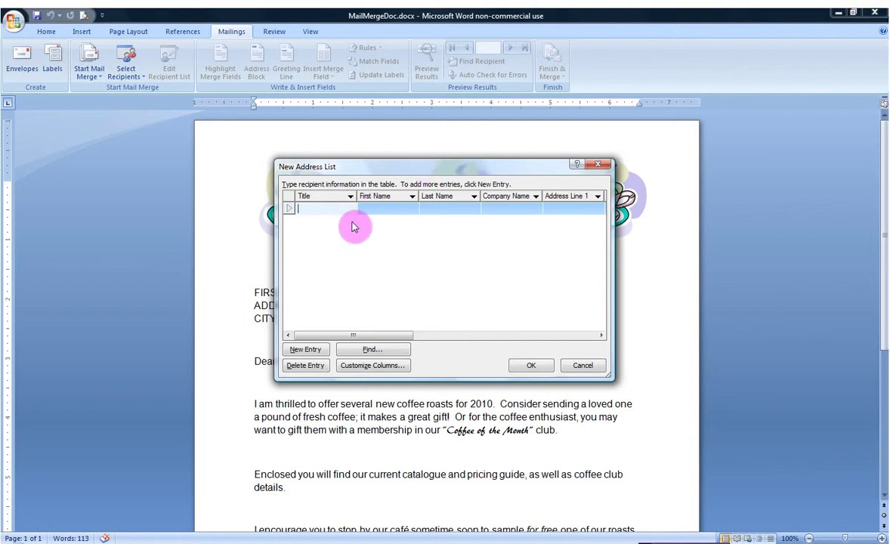
pyautogui.write('Mrs.')
pyautogui.press('Tab')
pyautogui.press('Tab')
pyautogui.press('Tab')
pyautogui.press('Tab')
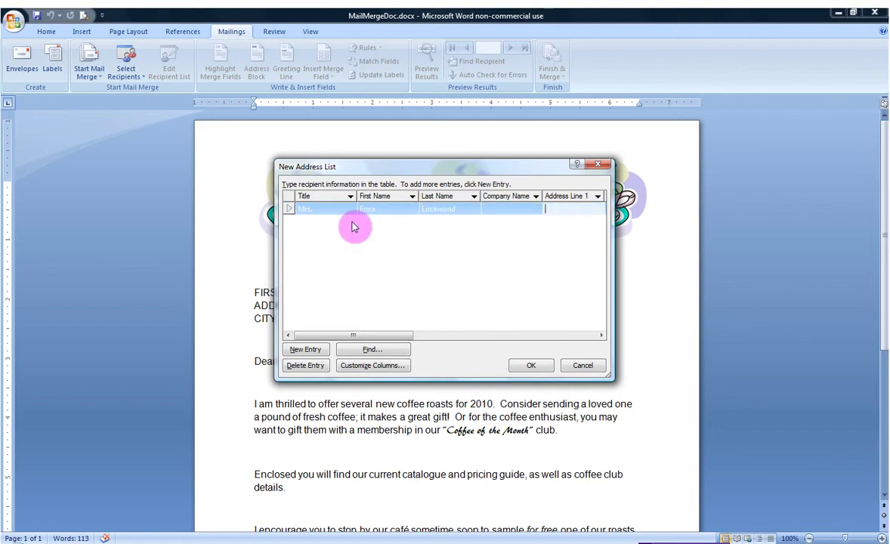
pyautogui.press('Tab')
pyautogui.press('Tab')
pyautogui.press('Tab')
pyautogui.press('Tab')
pyautogui.press('Tab')
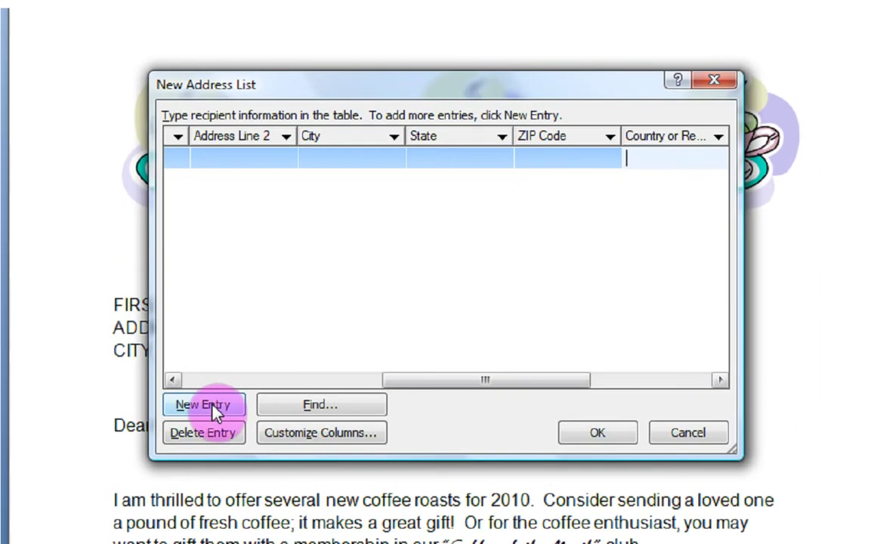
pyautogui.click(213, 408)
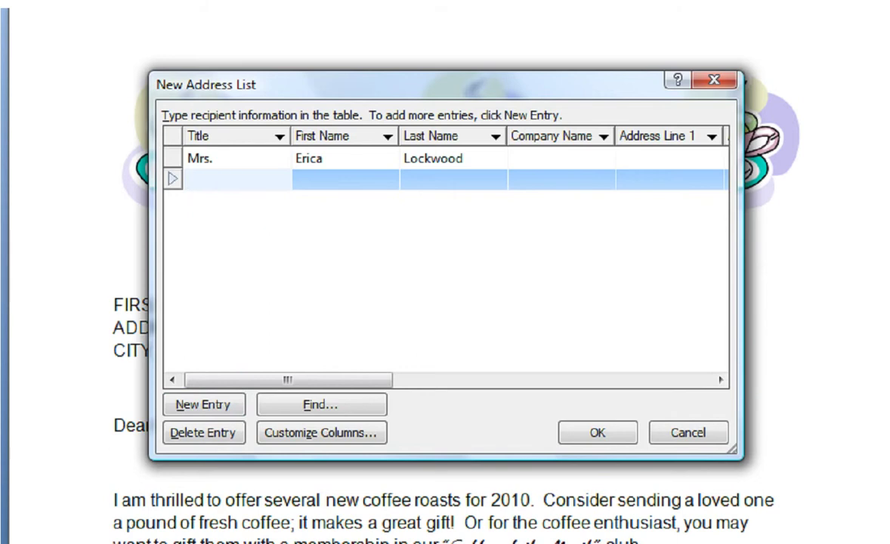
pyautogui.write('Mr. CV')
pyautogui.press('BackSpace')
pyautogui.press('BackSpace')
pyautogui.press('Tab')
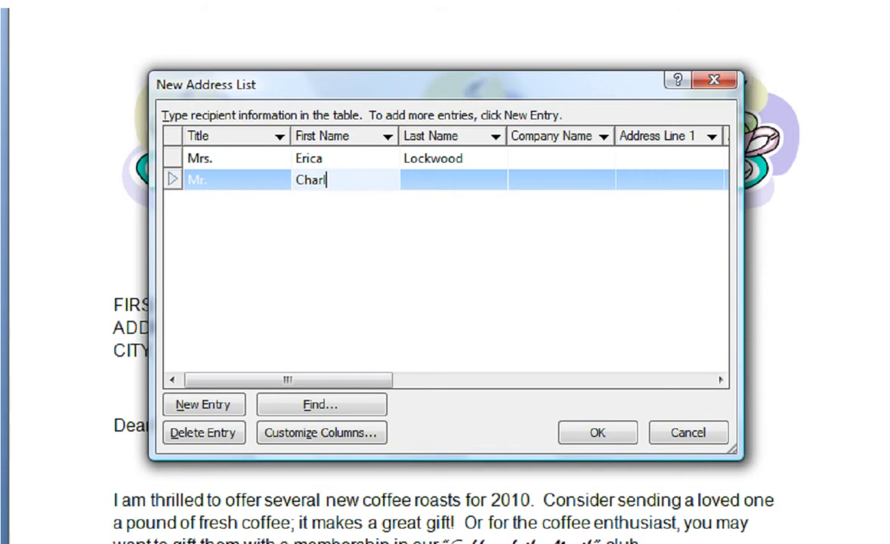
pyautogui.press('Tab')
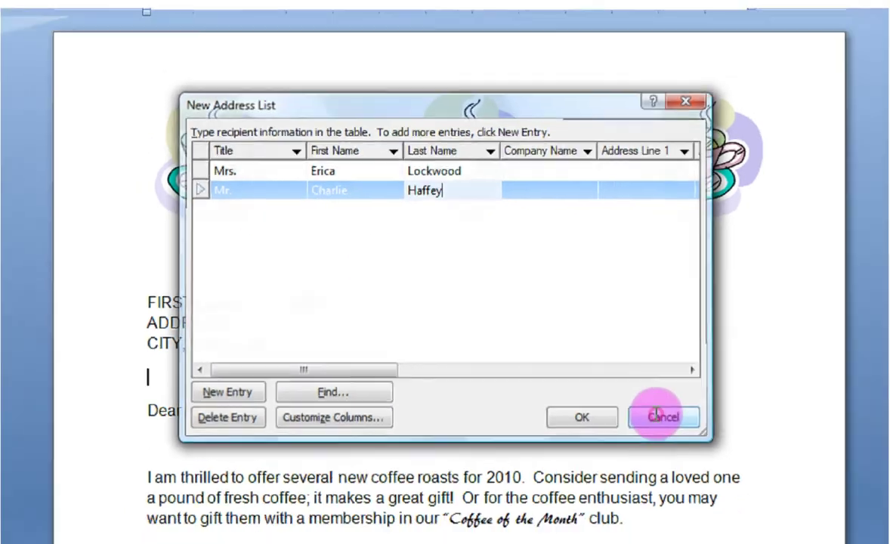
pyautogui.click(684, 432)
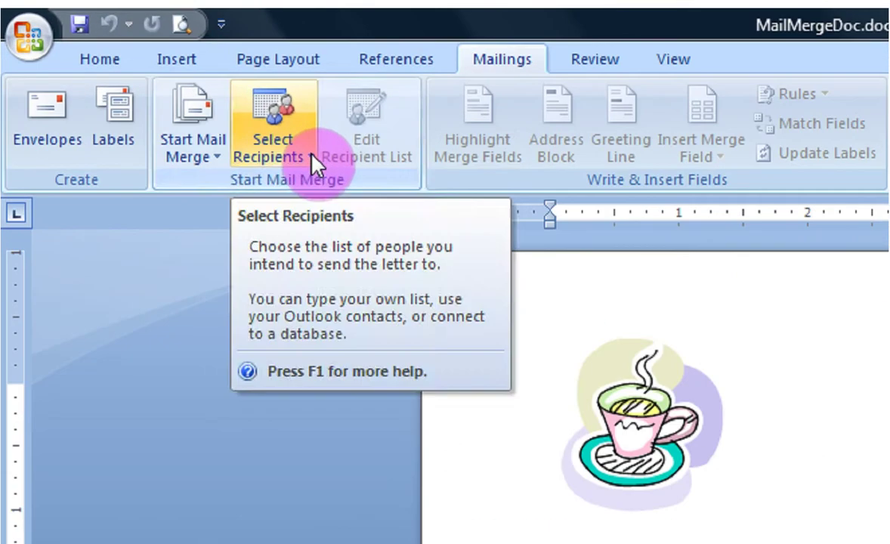
# Use Sheet1$ of MailMergeData.xlsx from Admin class 2010, with headers, as the recipient list
pyautogui.click(312, 159)
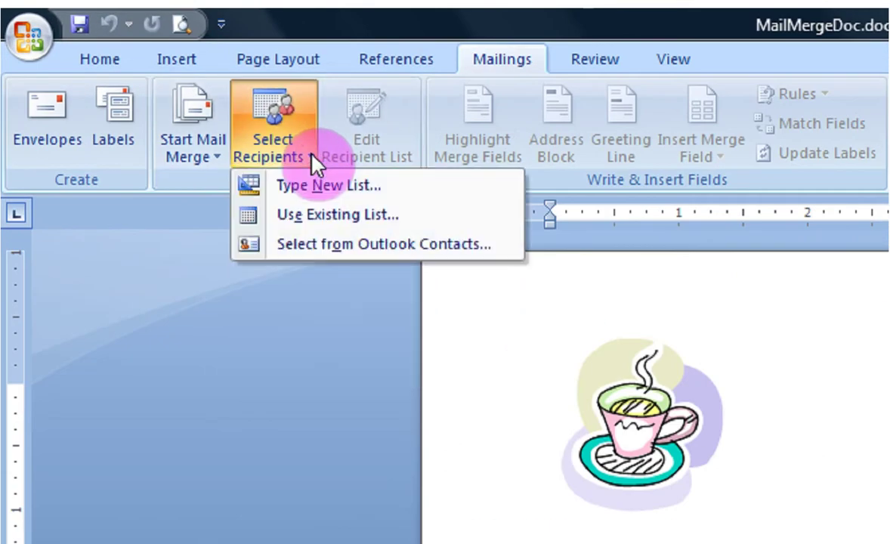
pyautogui.click(311, 222)
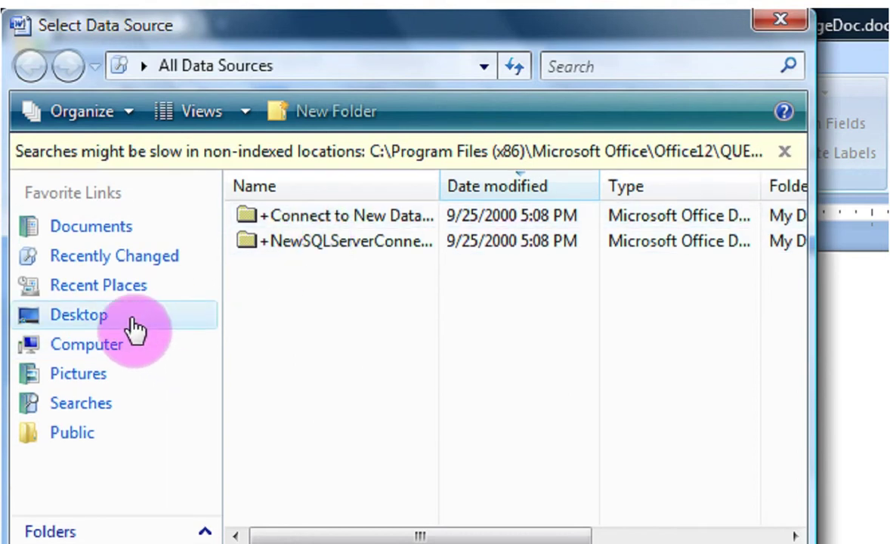
pyautogui.click(135, 327)
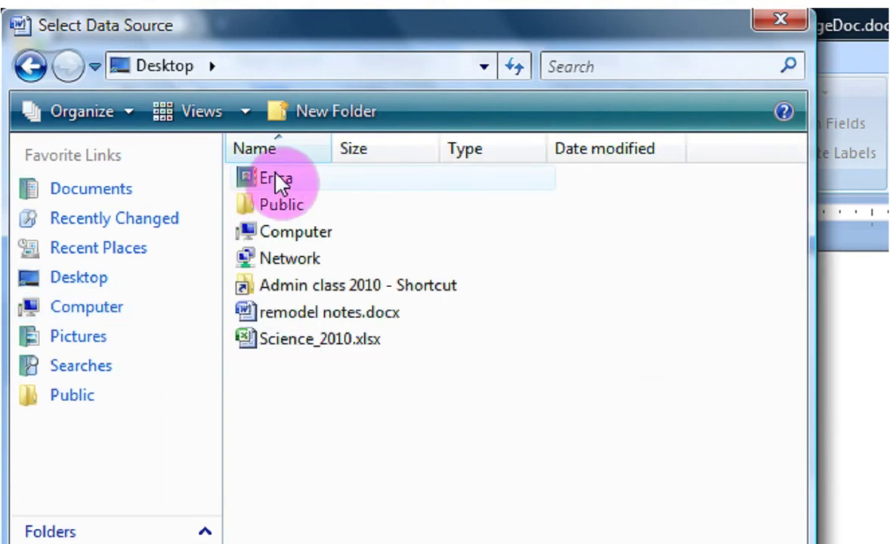
pyautogui.doubleClick(276, 178)
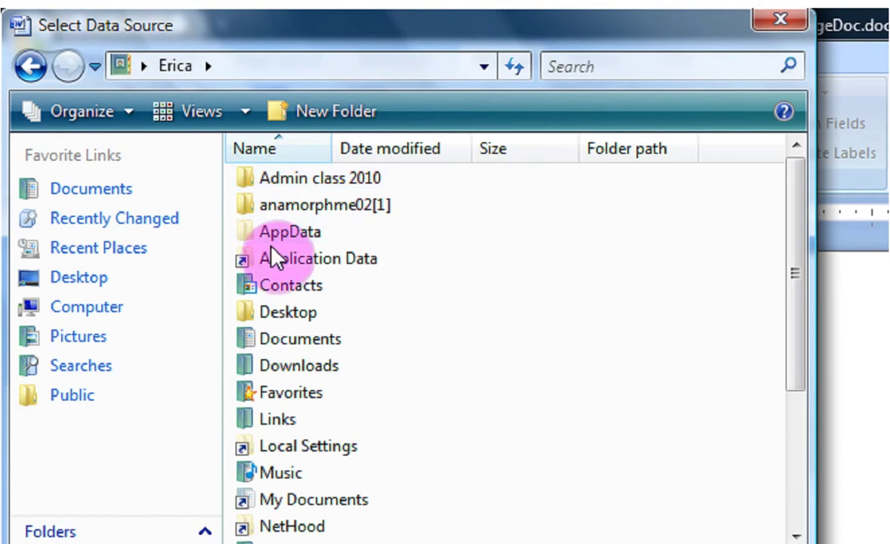
pyautogui.doubleClick(330, 181)
pyautogui.moveTo(792, 187); pyautogui.dragTo(802, 324)
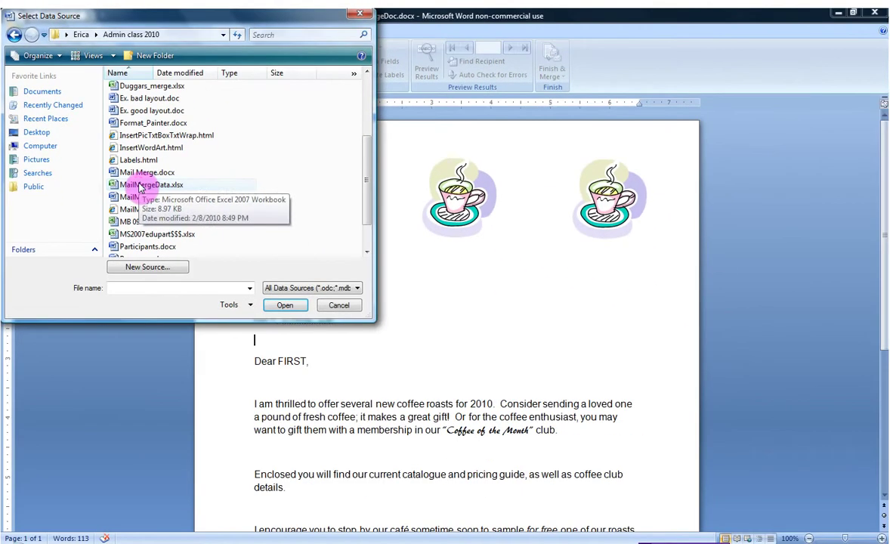
pyautogui.doubleClick(238, 309)
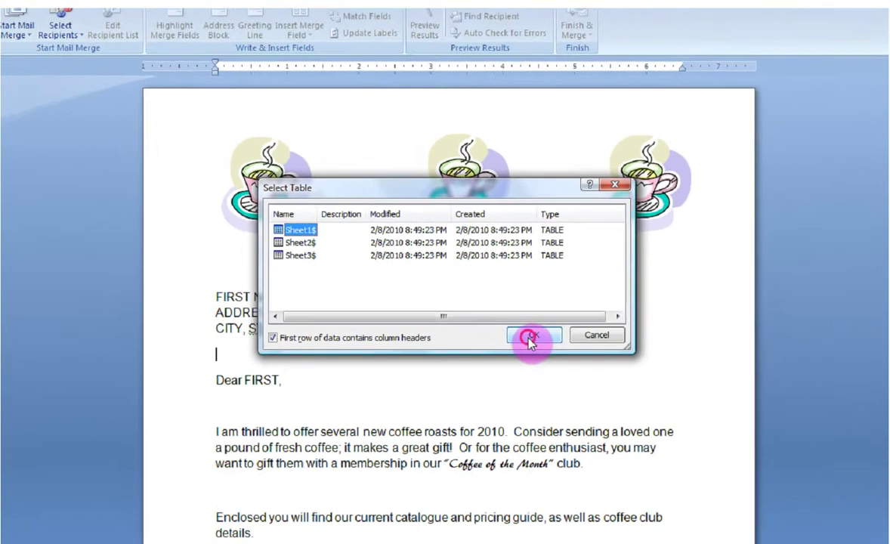
pyautogui.click(553, 349)
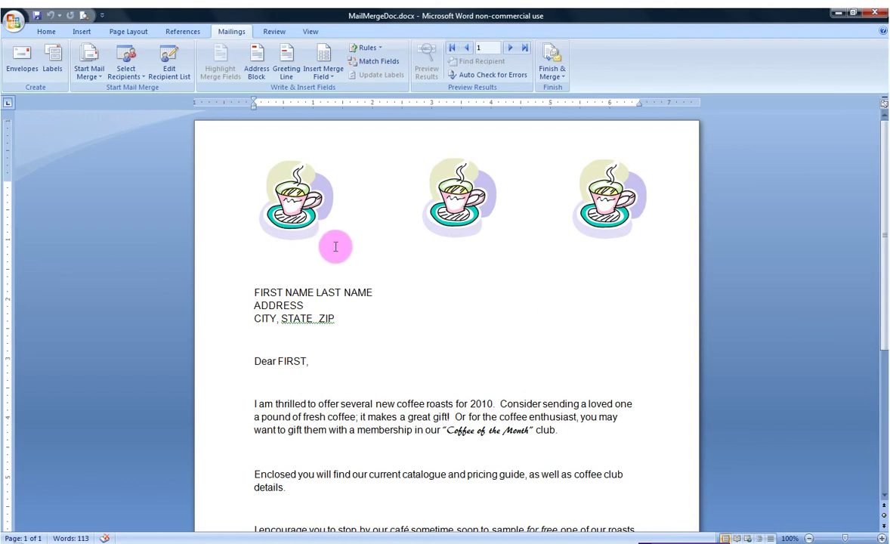
# Review the recipients, unchecking and rechecking the last two so all eight stay included
pyautogui.click(171, 64)
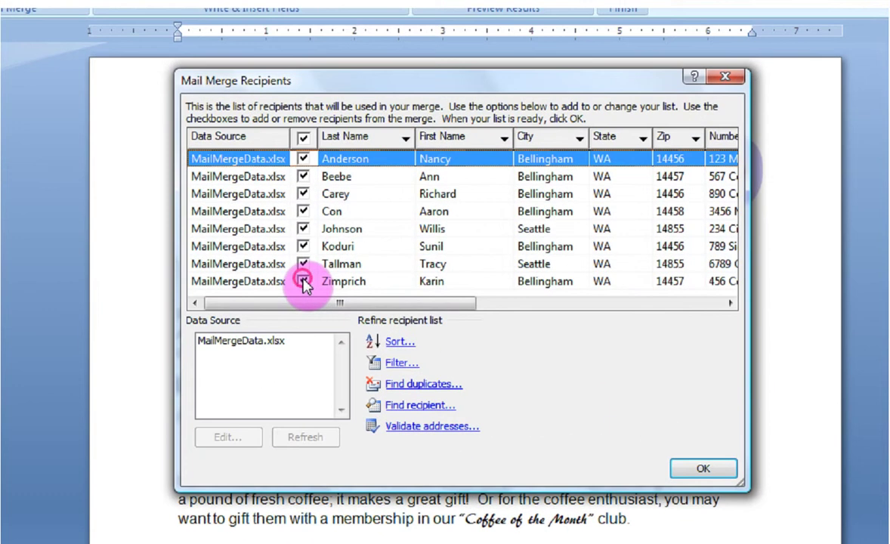
pyautogui.click(318, 278)
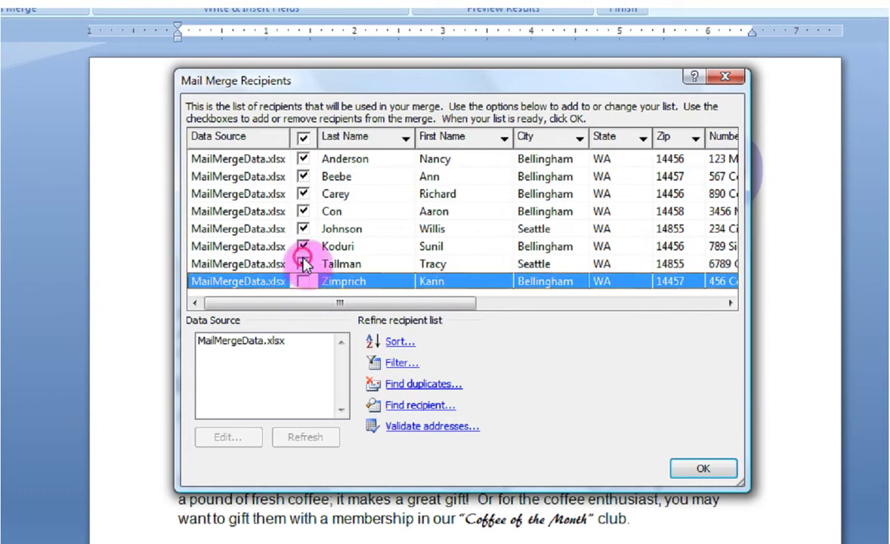
pyautogui.click(304, 263)
pyautogui.click(304, 262)
pyautogui.click(304, 279)
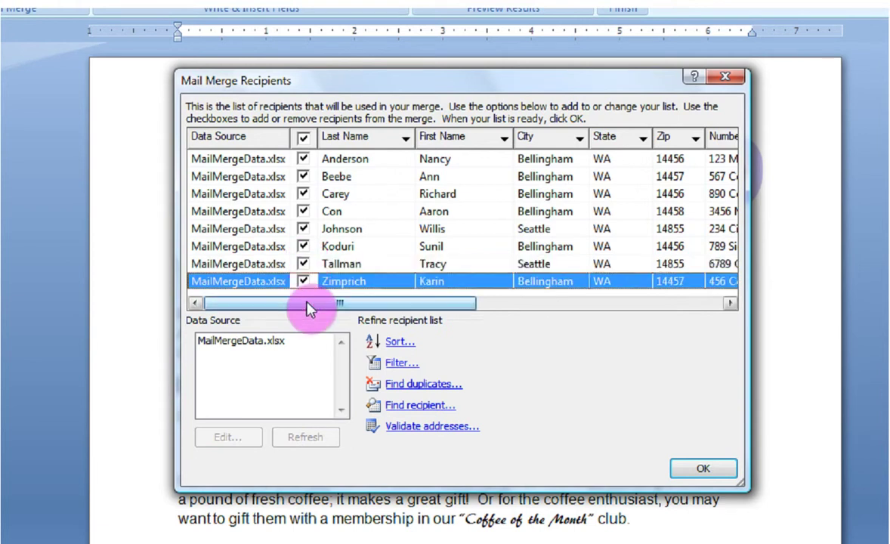
# Browse the columns, close the City filter unchanged, and accept the list
pyautogui.moveTo(309, 308); pyautogui.dragTo(397, 310)
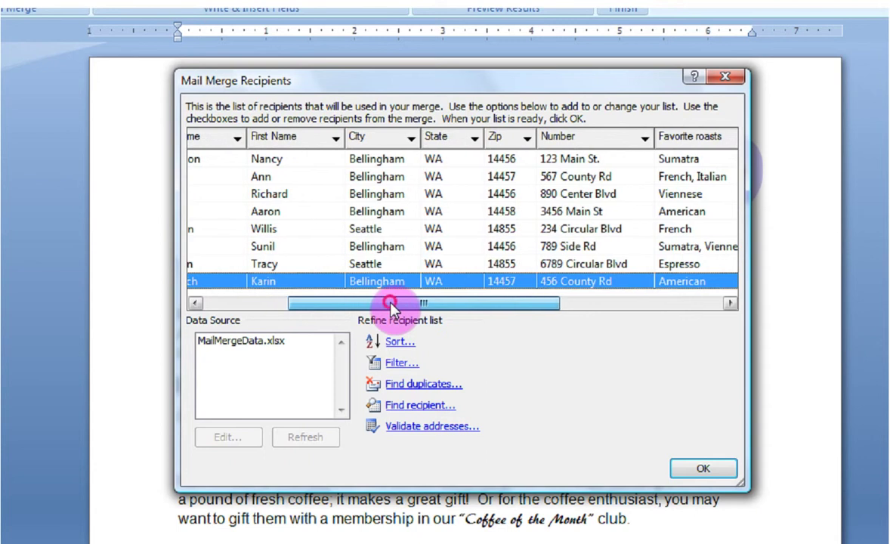
pyautogui.click(412, 139)
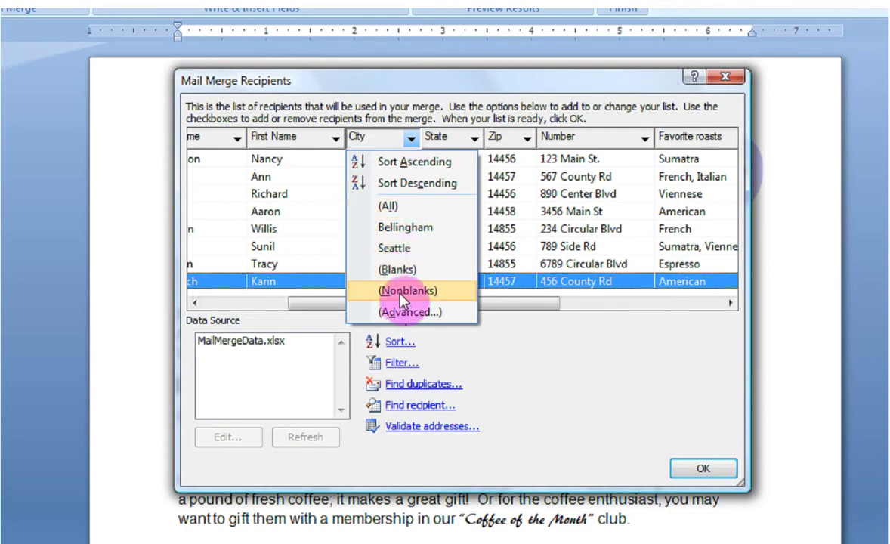
pyautogui.click(464, 105)
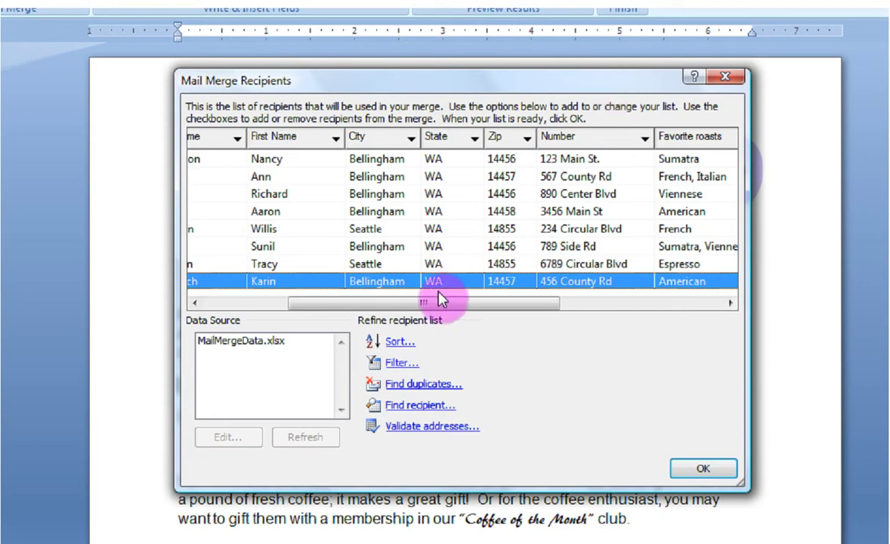
pyautogui.moveTo(438, 306); pyautogui.dragTo(281, 308)
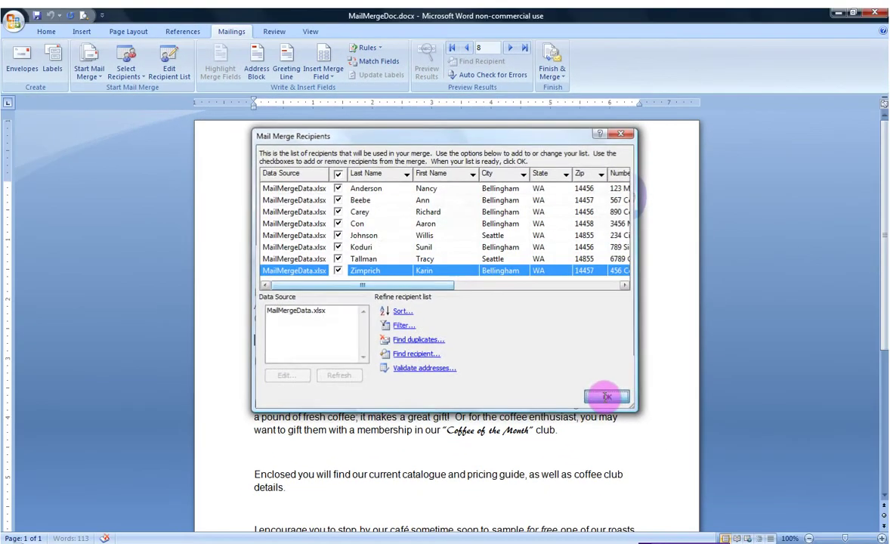
pyautogui.click(692, 466)
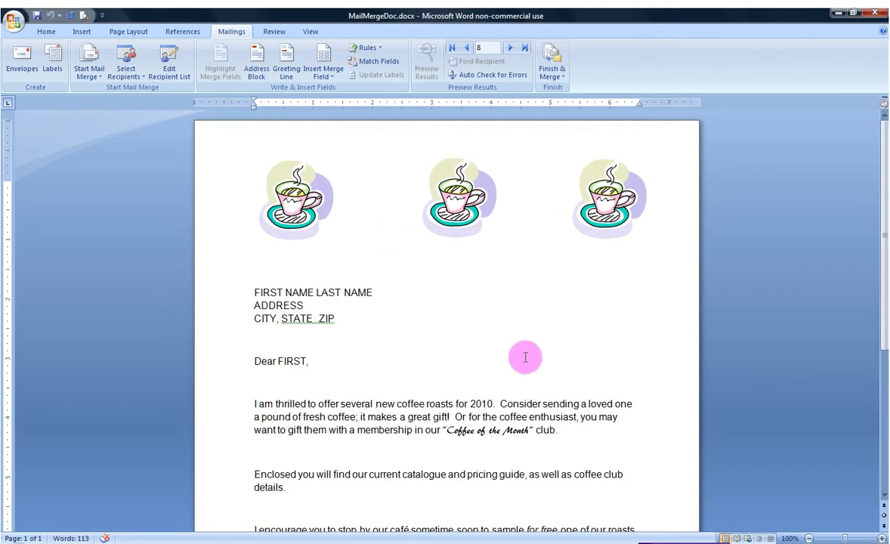
pyautogui.click(255, 291)
# Replace FIRST NAME and LAST NAME with the «First_Name» and «Last_Name» merge fields
pyautogui.moveTo(258, 292); pyautogui.dragTo(309, 297)
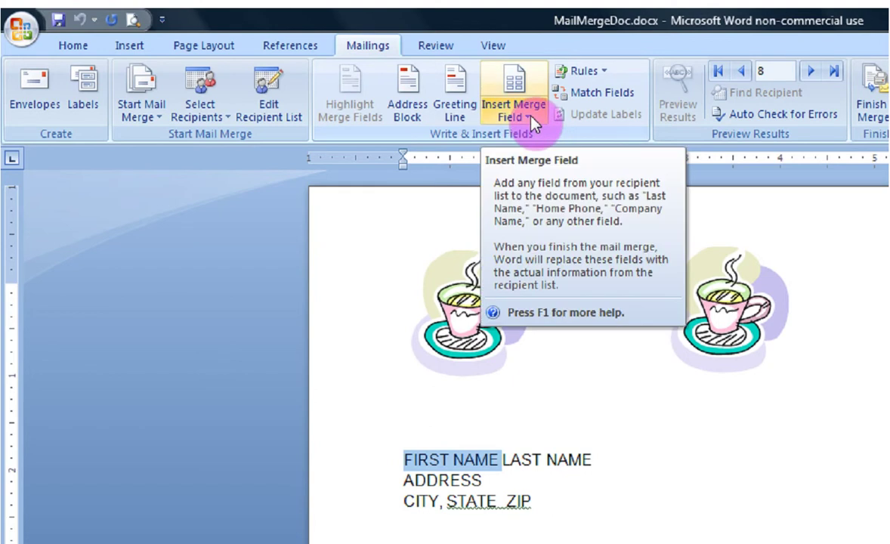
pyautogui.click(532, 120)
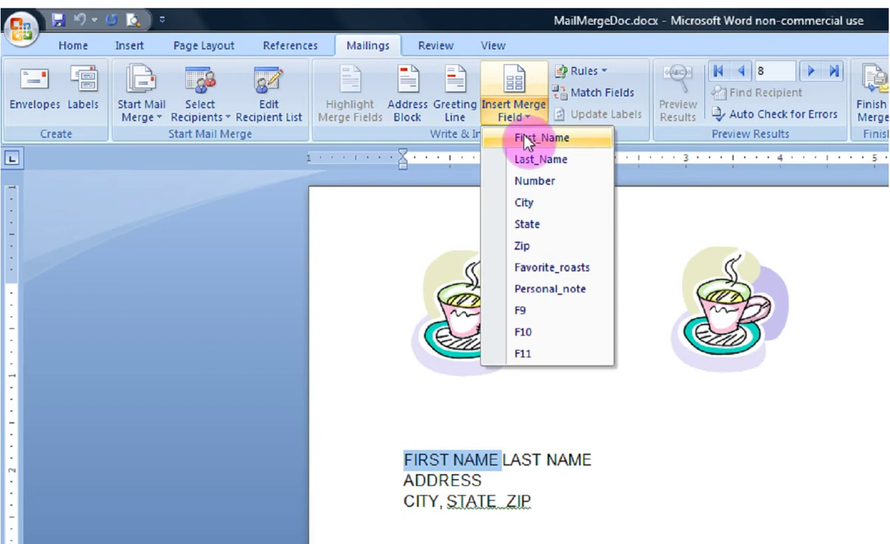
pyautogui.click(526, 139)
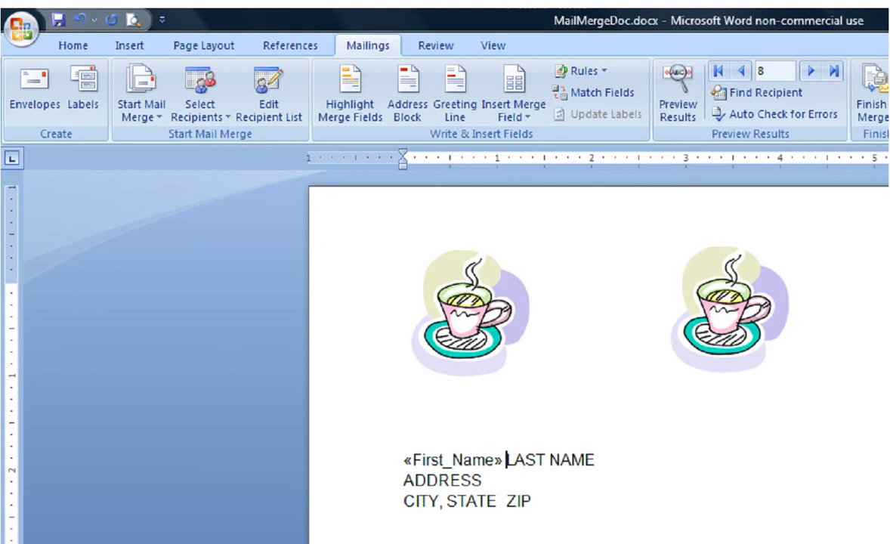
pyautogui.hotkey('ctrl', 'shift', 'Right')
pyautogui.hotkey('ctrl', 'shift', 'Right')
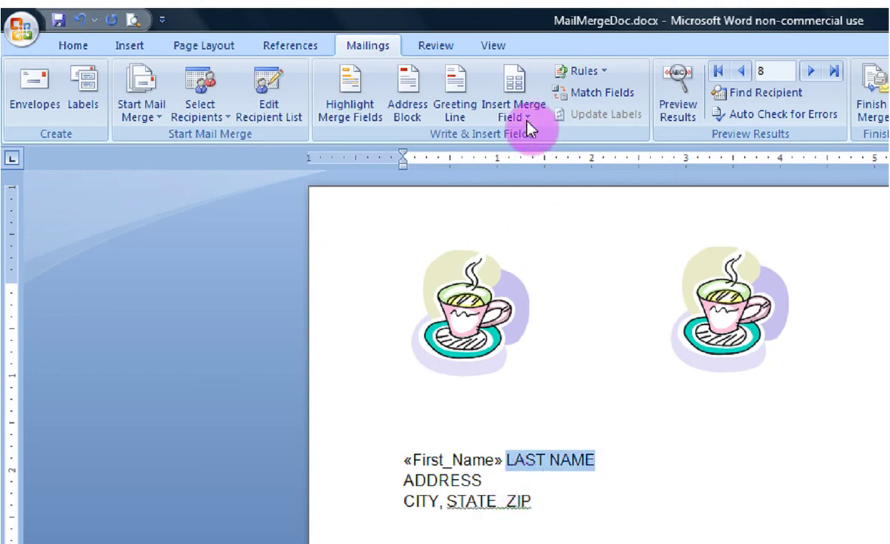
pyautogui.click(530, 117)
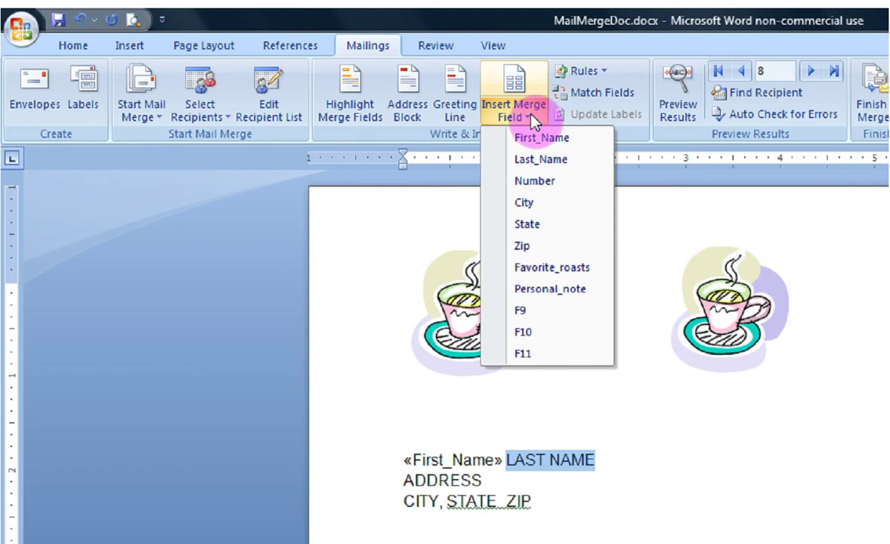
pyautogui.click(533, 159)
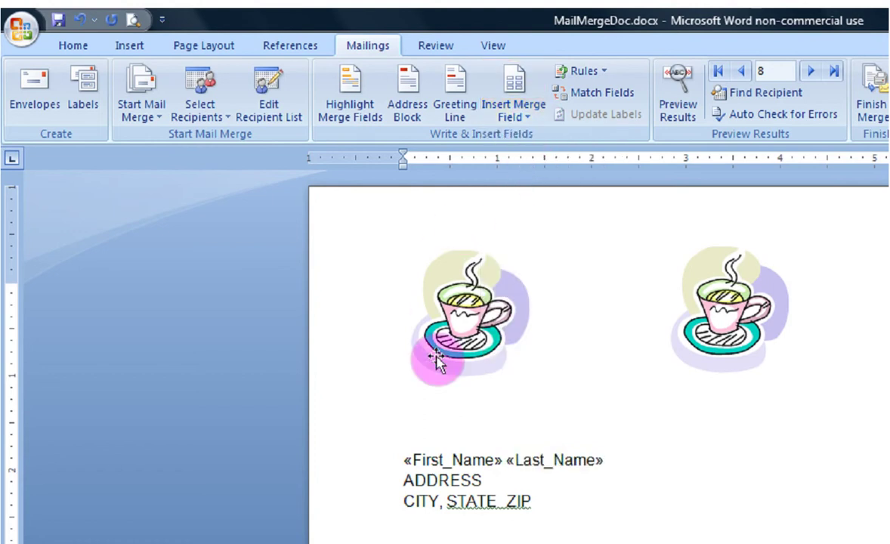
# Replace ADDRESS and CITY with the «Number» and «City» merge fields
pyautogui.moveTo(411, 476); pyautogui.dragTo(489, 494)
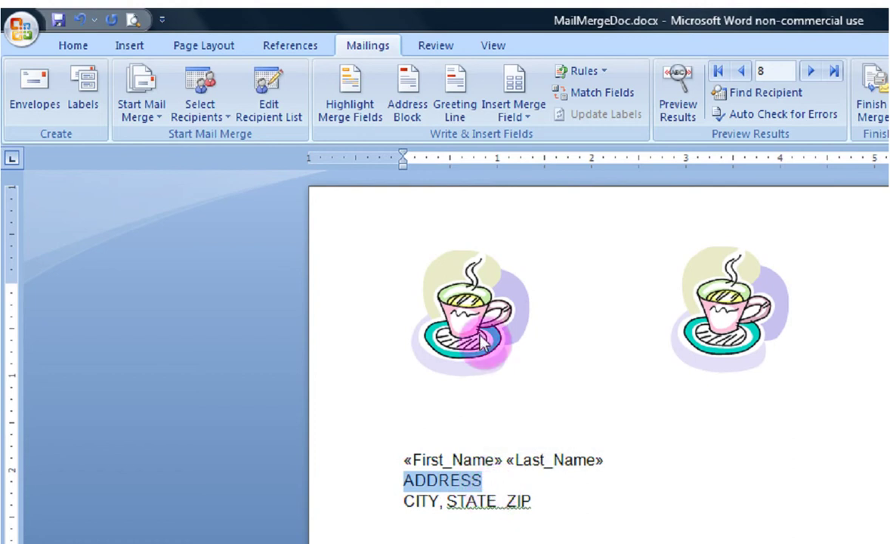
pyautogui.click(533, 117)
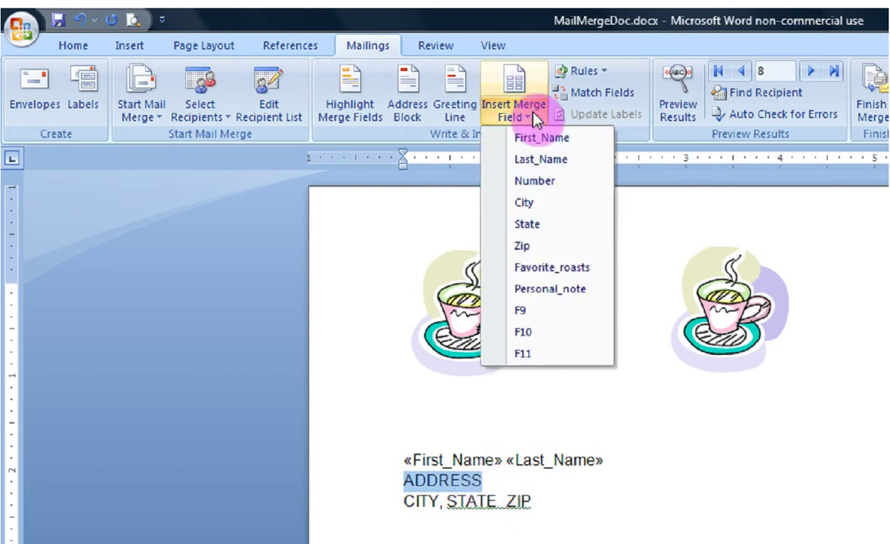
pyautogui.click(527, 180)
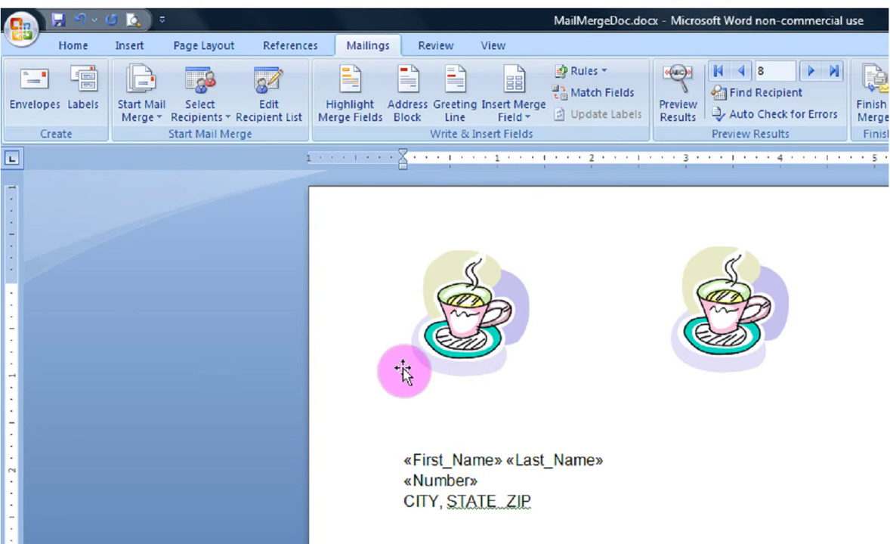
pyautogui.moveTo(404, 498); pyautogui.dragTo(438, 503)
pyautogui.click(529, 115)
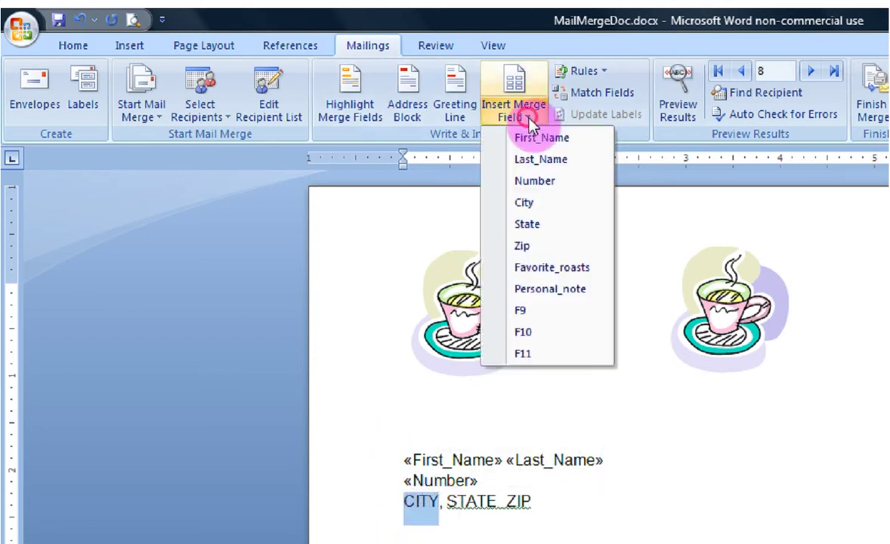
pyautogui.click(526, 202)
# Replace STATE and ZIP with «State» and «Zip», then add a blank line before the greeting
pyautogui.scroll(-1, 498, 360)
pyautogui.scroll(-3, 497, 360)
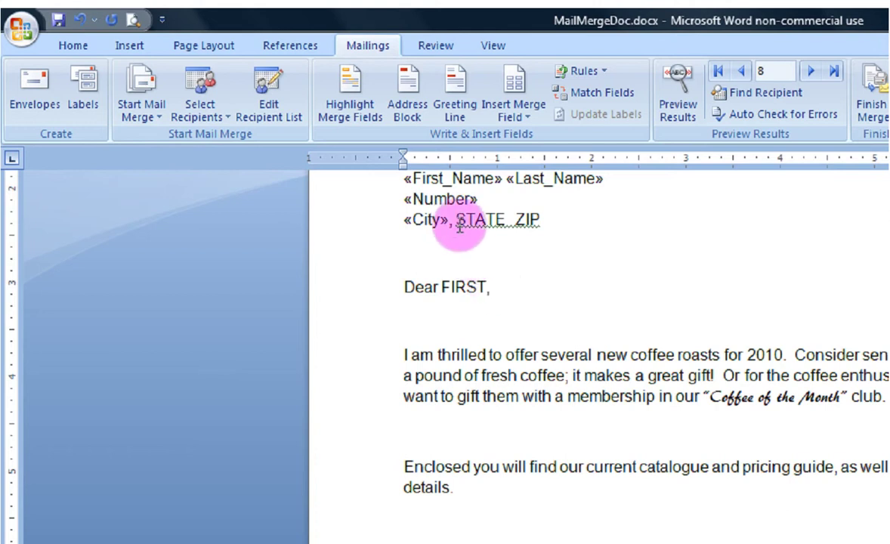
pyautogui.doubleClick(457, 219)
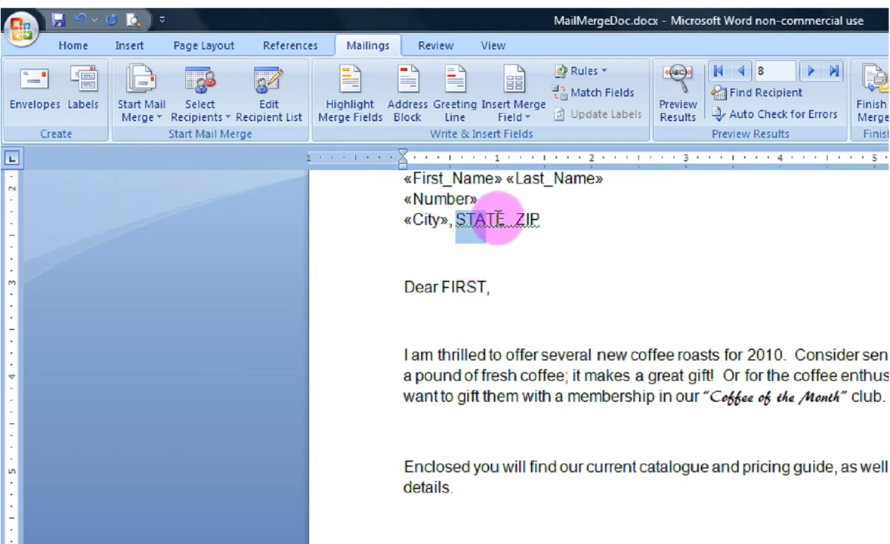
pyautogui.click(531, 125)
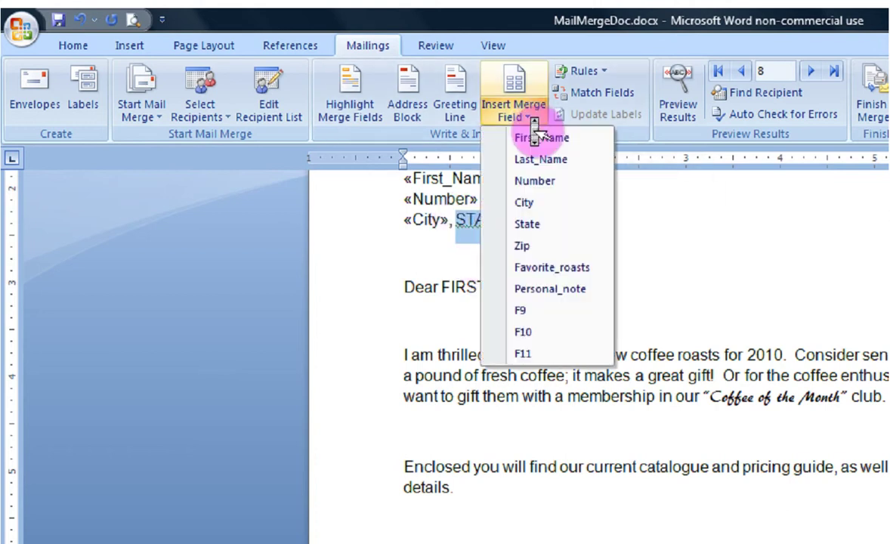
pyautogui.click(528, 226)
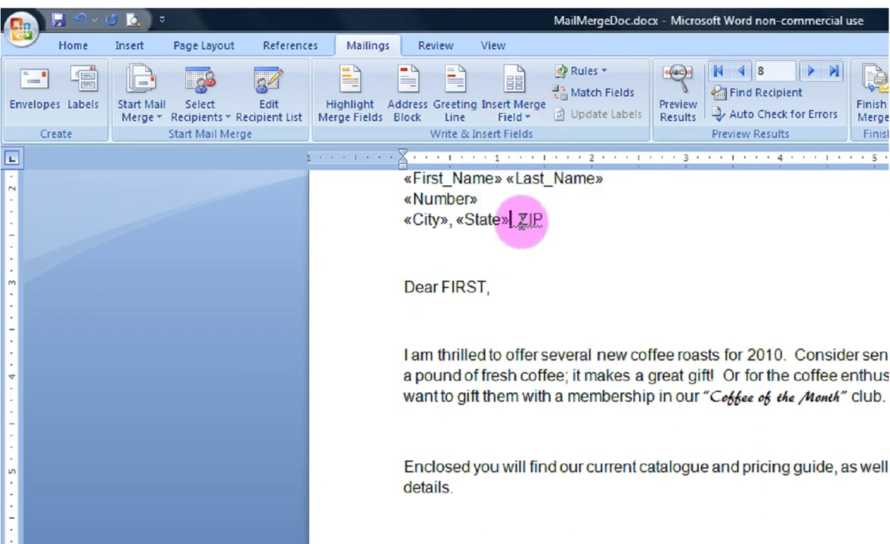
pyautogui.moveTo(520, 219); pyautogui.dragTo(556, 221)
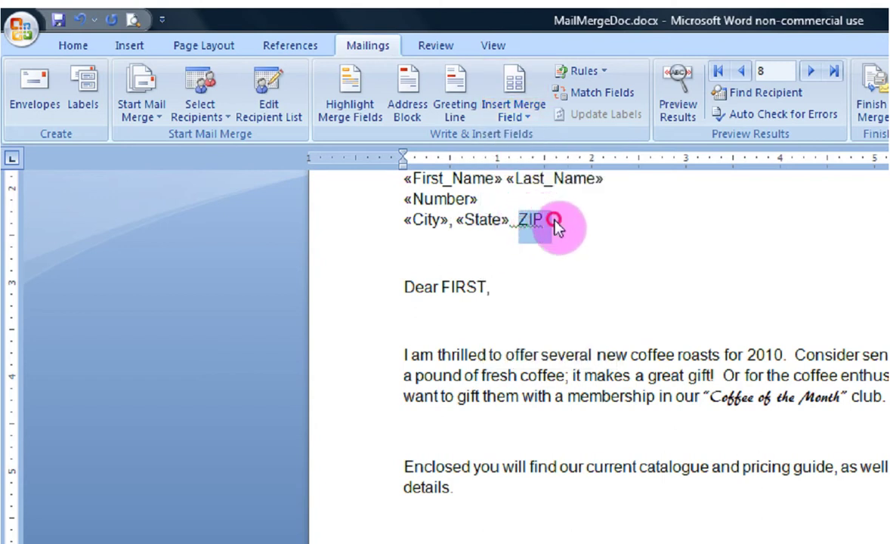
pyautogui.click(532, 118)
pyautogui.click(521, 246)
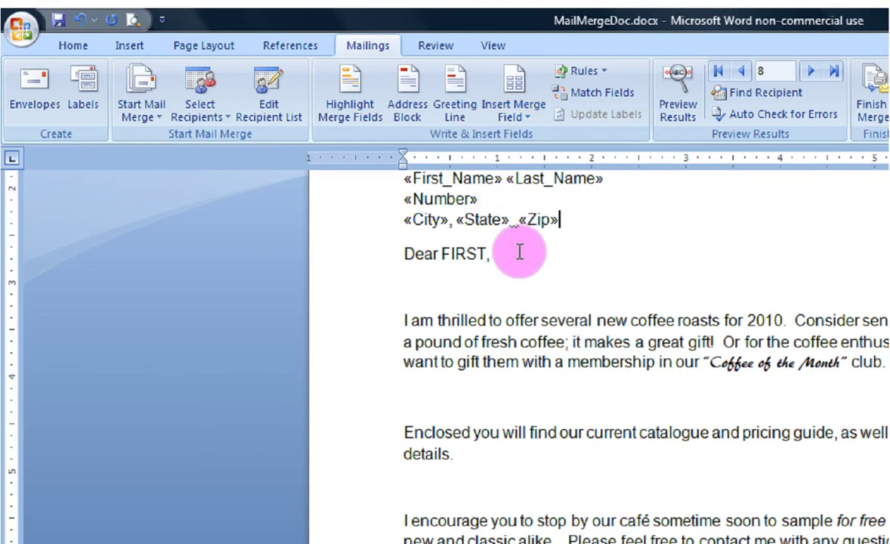
pyautogui.press('Return')
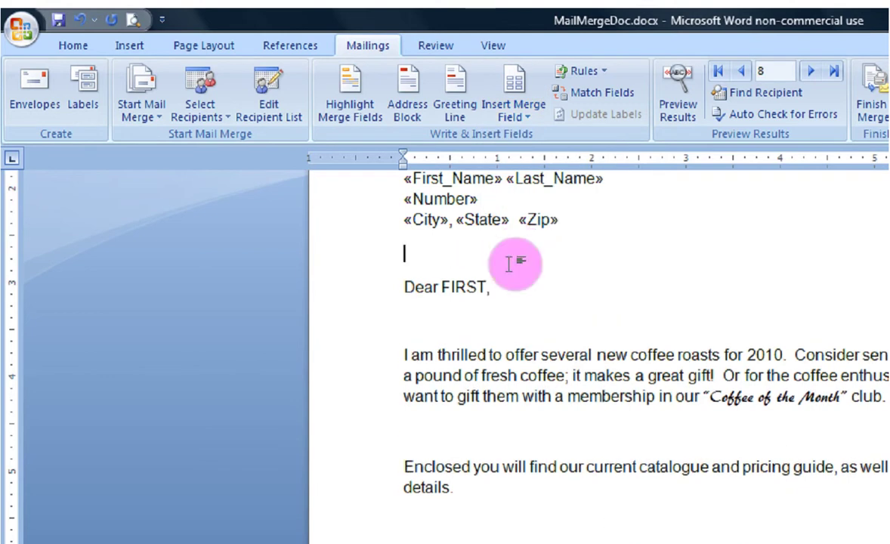
# Change the greeting to "Dear «First_Name»,"
pyautogui.moveTo(441, 288); pyautogui.dragTo(484, 287)
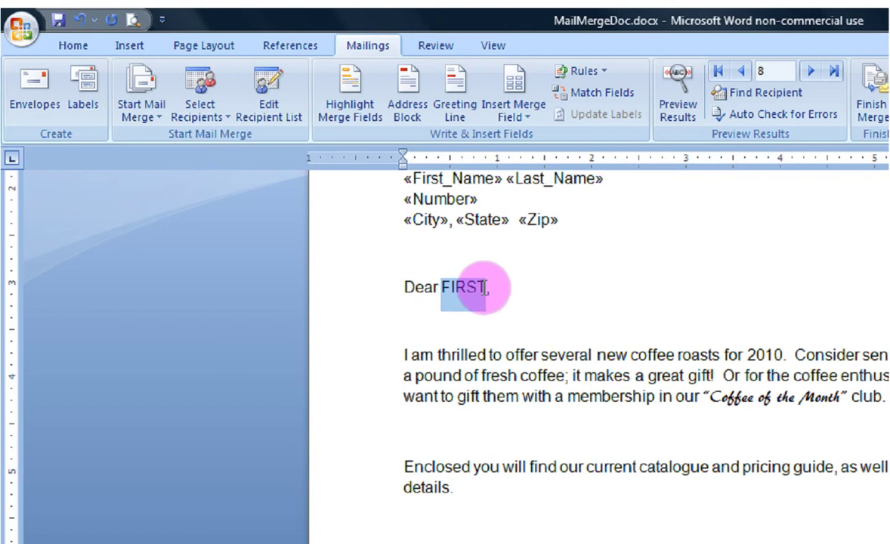
pyautogui.click(533, 120)
pyautogui.click(529, 139)
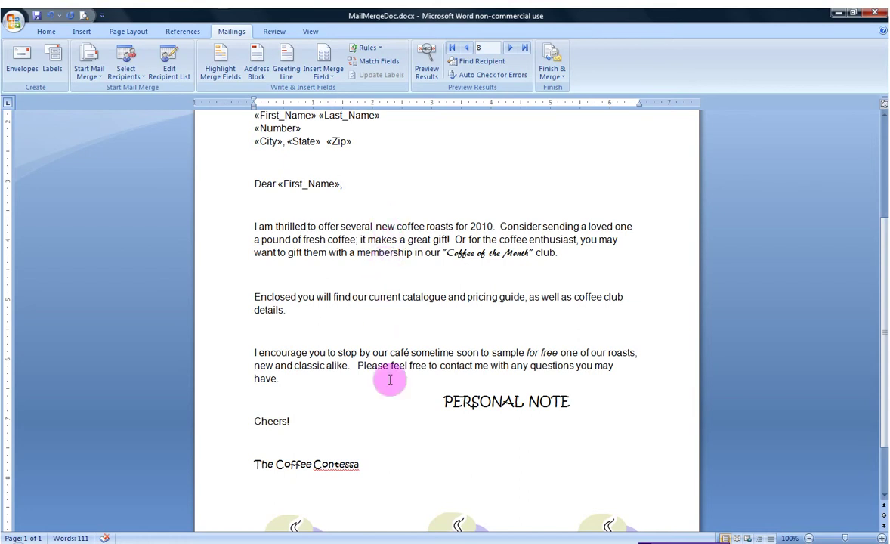
pyautogui.write(',')
# Replace PERSONAL NOTE in the text box with the «Personal_note» merge field
pyautogui.moveTo(444, 401); pyautogui.dragTo(578, 413)
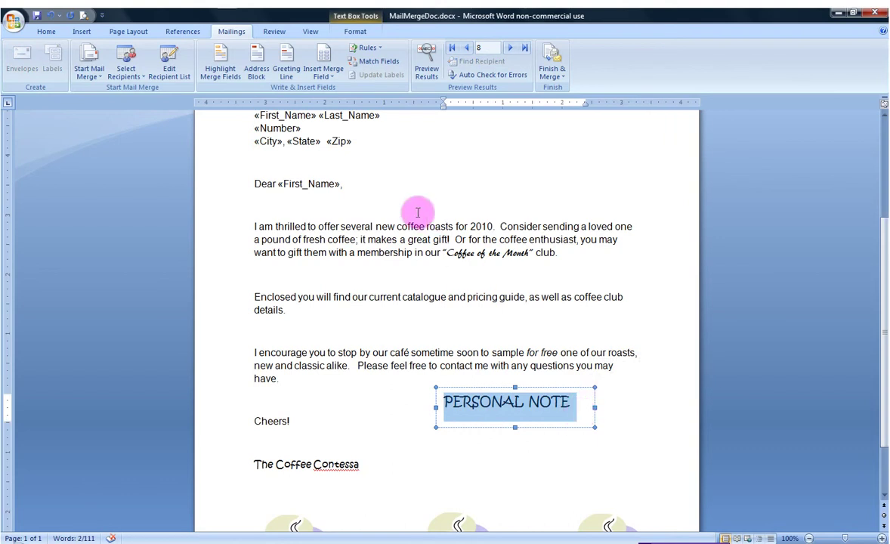
pyautogui.click(336, 78)
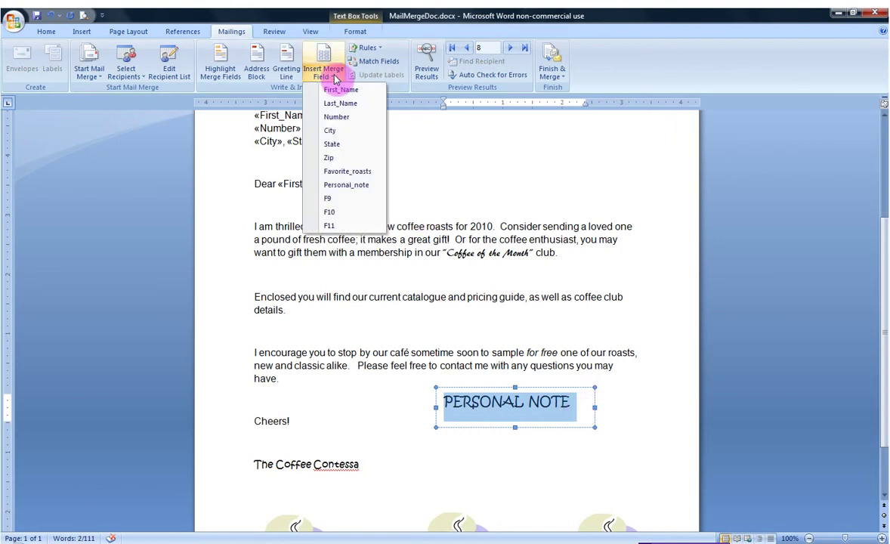
pyautogui.click(338, 185)
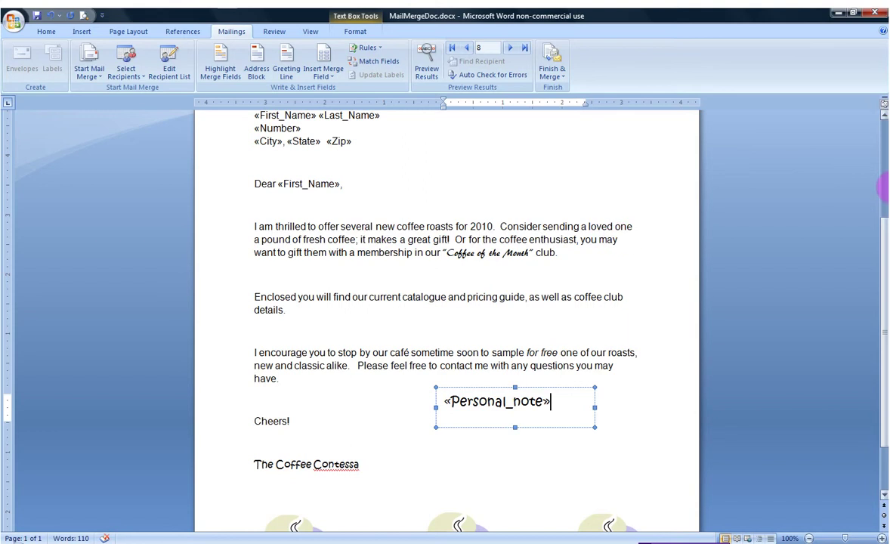
pyautogui.moveTo(883, 232); pyautogui.dragTo(883, 200)
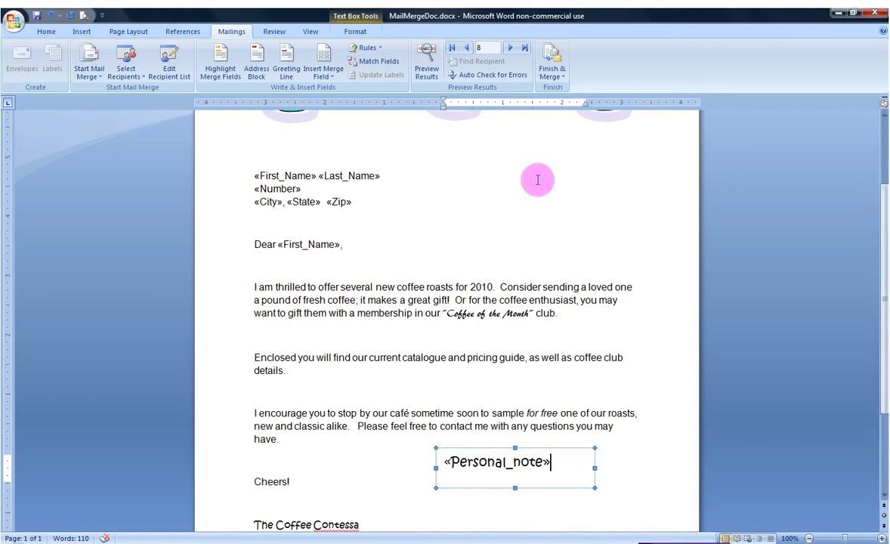
# Preview the merged results and step back from record 8 to record 3
pyautogui.click(427, 72)
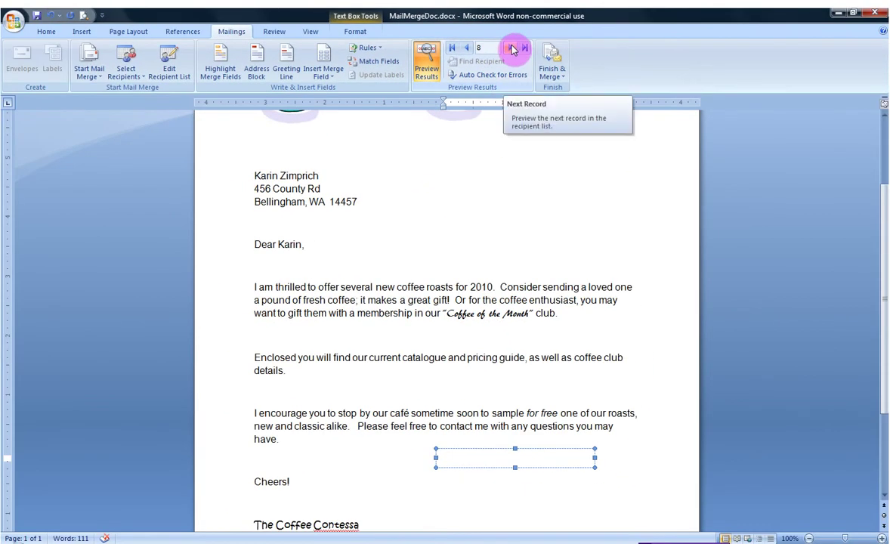
pyautogui.click(469, 48)
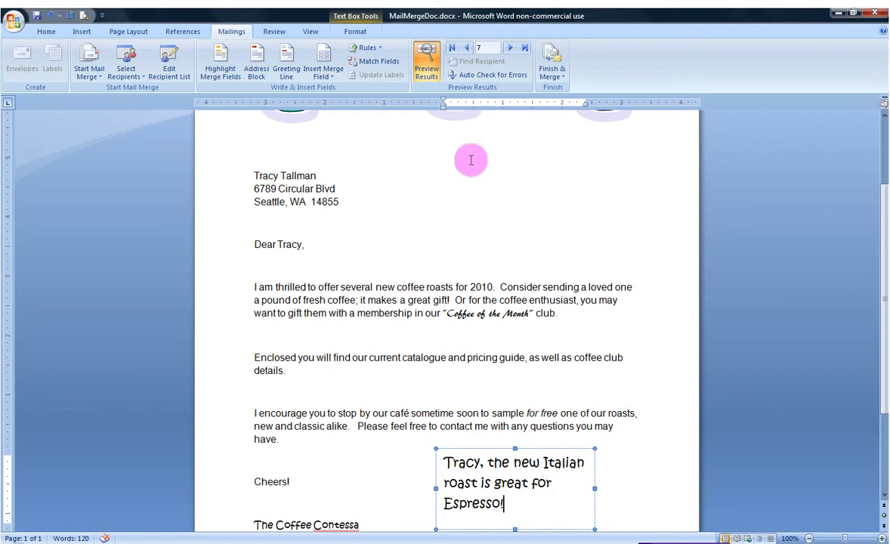
pyautogui.click(468, 48)
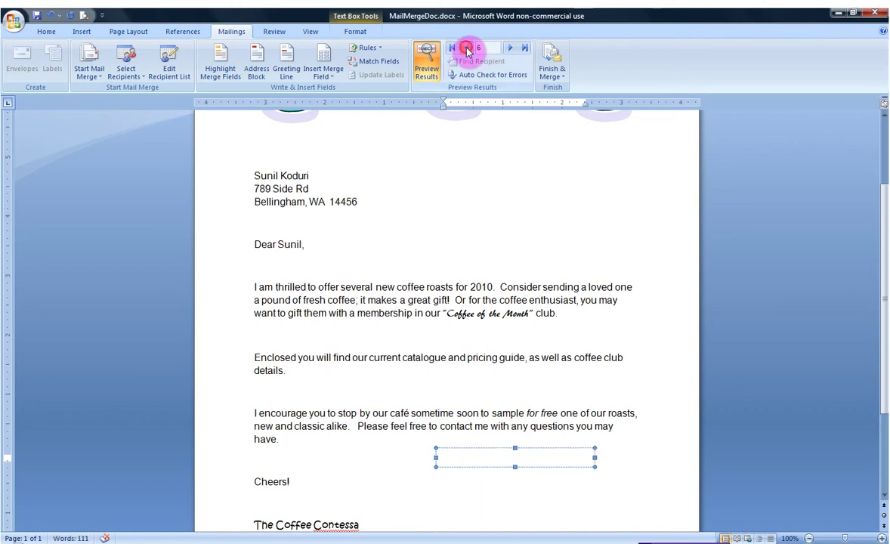
pyautogui.click(468, 48)
pyautogui.click(468, 48)
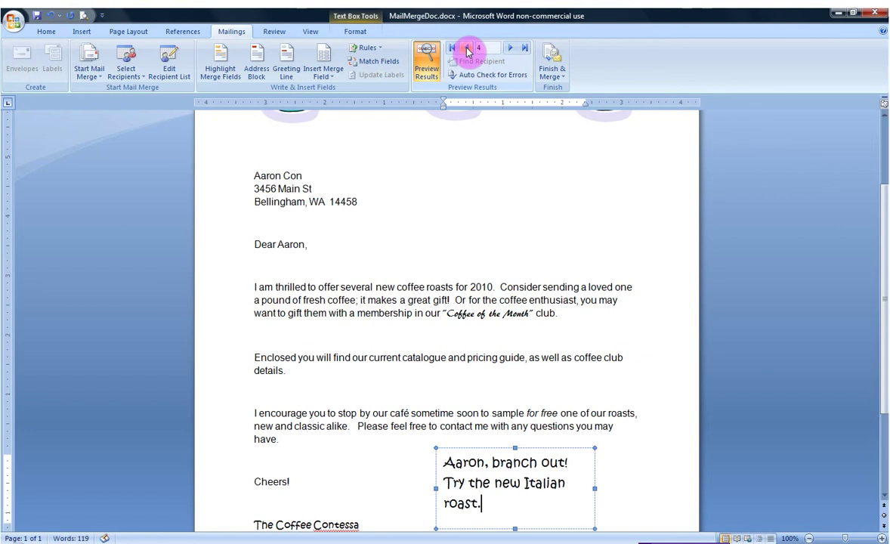
pyautogui.click(467, 48)
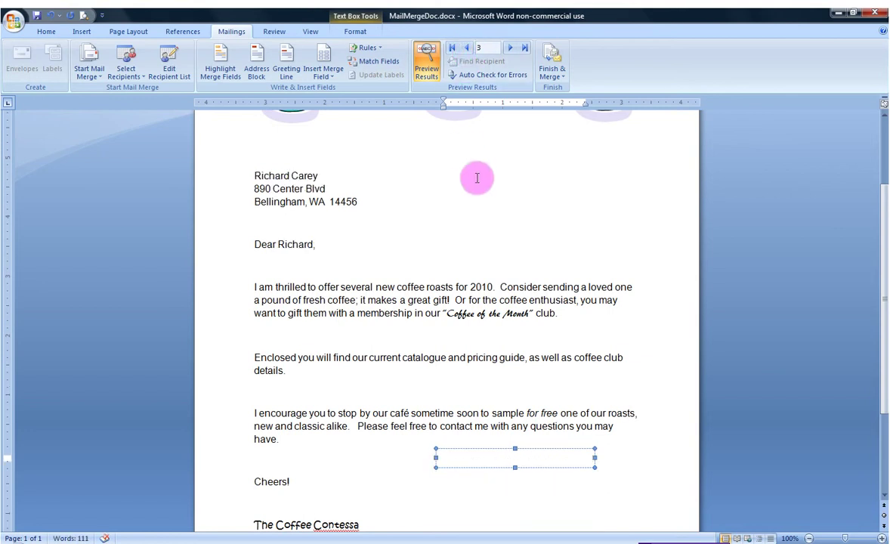
# Zoom out to 60% so the whole previewed page fits on screen
pyautogui.click(809, 538)
pyautogui.click(809, 538)
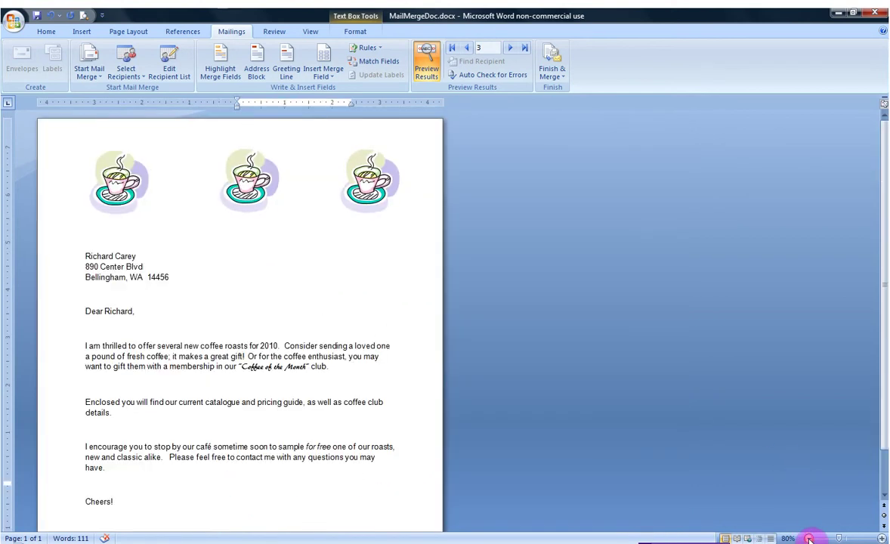
pyautogui.click(809, 538)
pyautogui.click(809, 538)
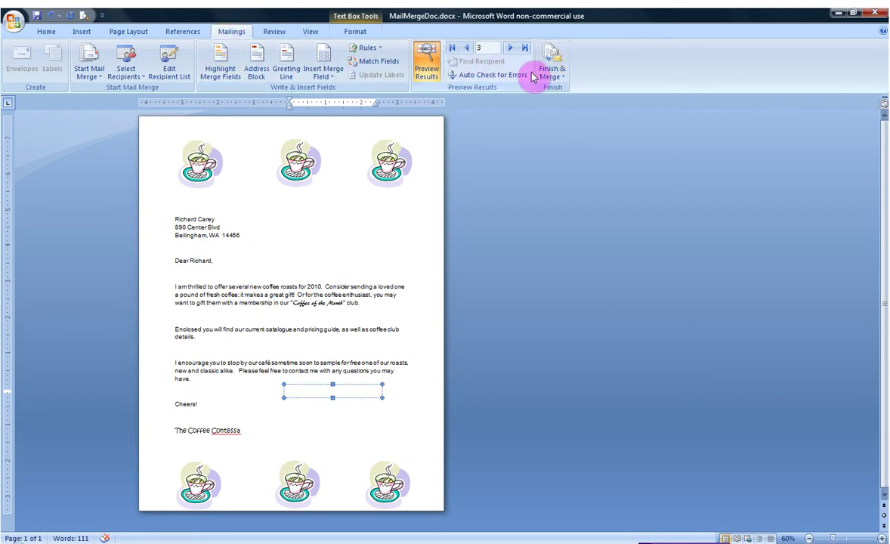
# Merge all records into individual editable letters in a new document
pyautogui.click(563, 79)
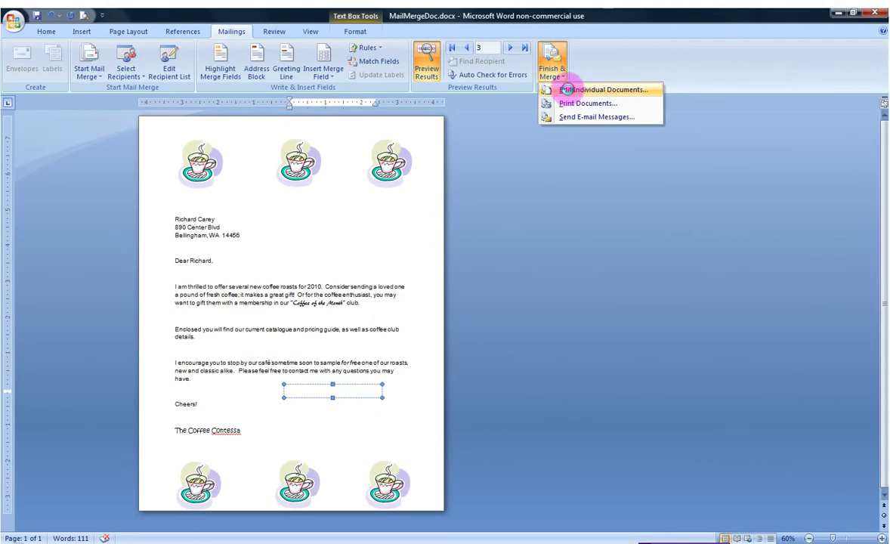
pyautogui.click(538, 110)
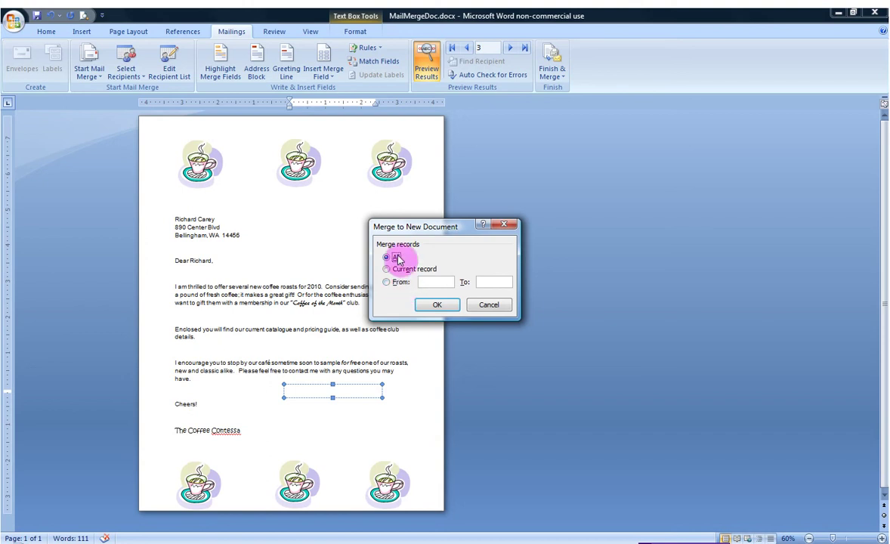
pyautogui.click(444, 311)
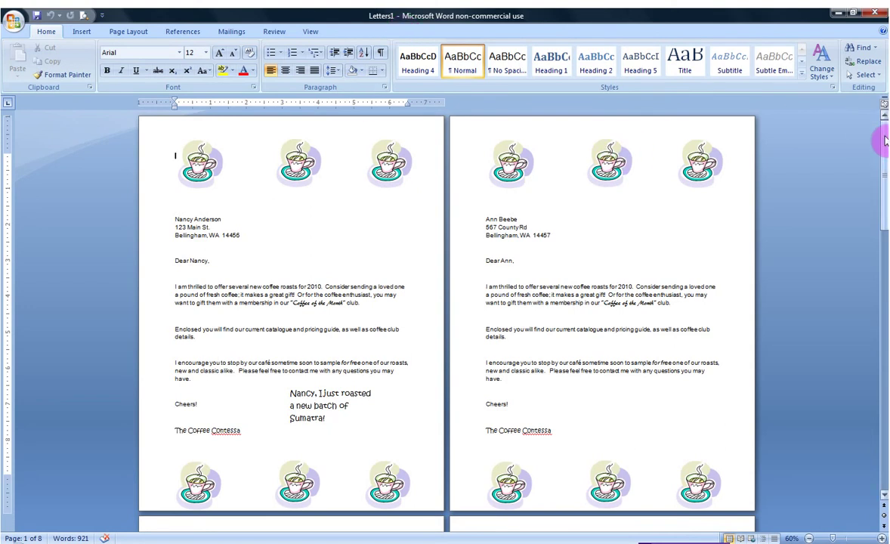
# Scroll through Letters1 to page 8 and deselect the text box
pyautogui.moveTo(885, 140); pyautogui.dragTo(885, 172)
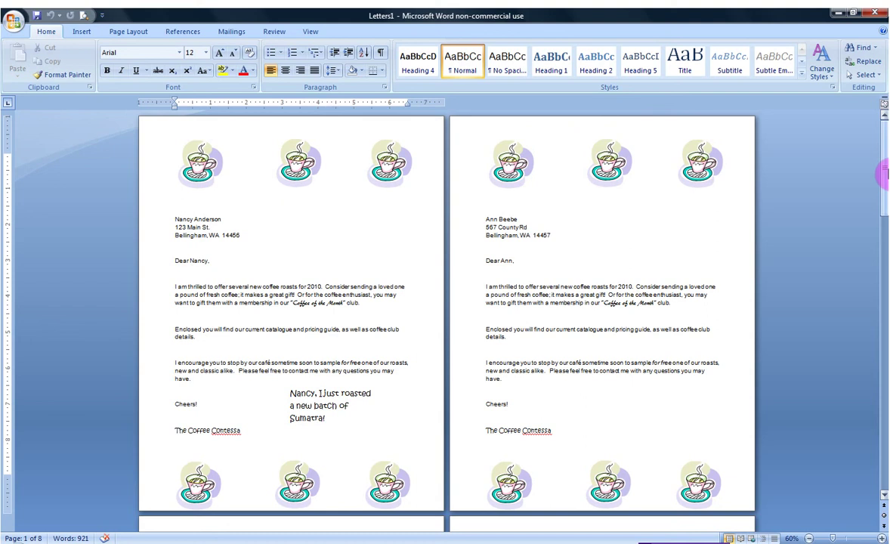
pyautogui.scroll(-10, 885, 172)
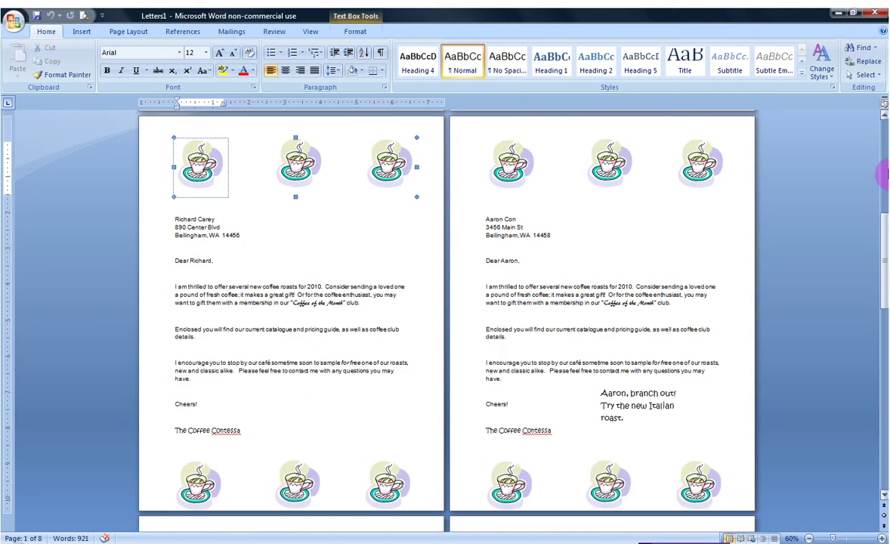
pyautogui.scroll(-10, 885, 174)
pyautogui.scroll(-10, 885, 172)
pyautogui.click(485, 458)
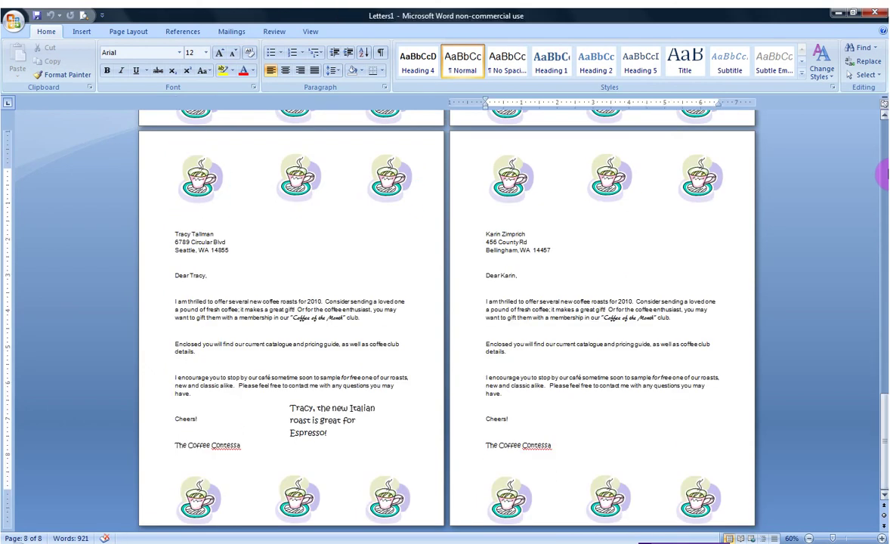